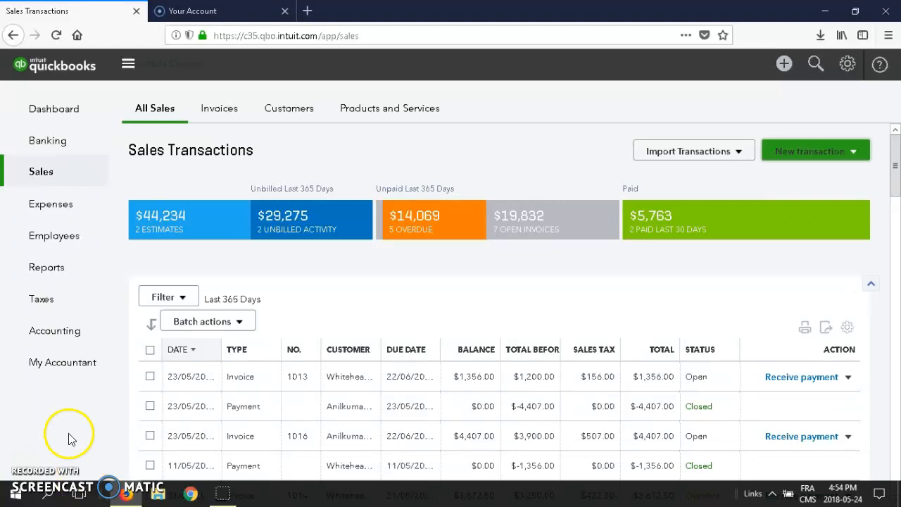
Step: Go to the expense transactions and start a new bill
click(67, 211)
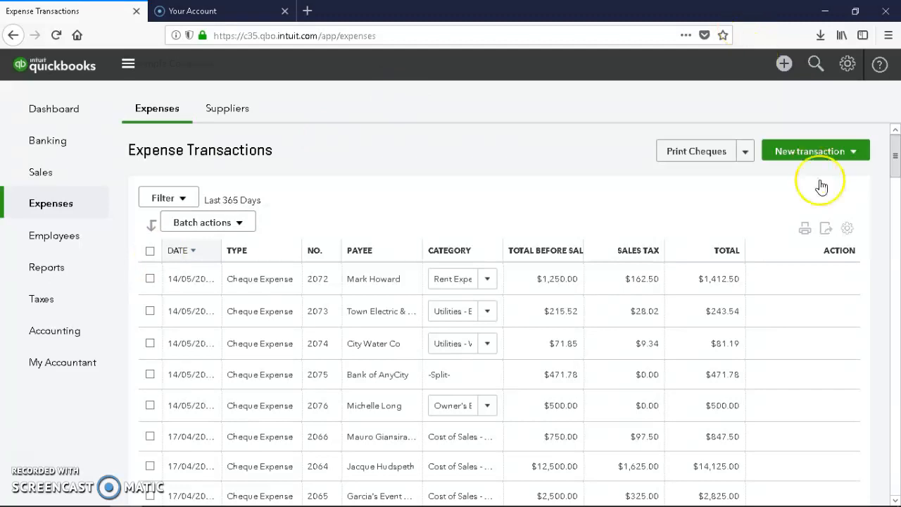
click(853, 153)
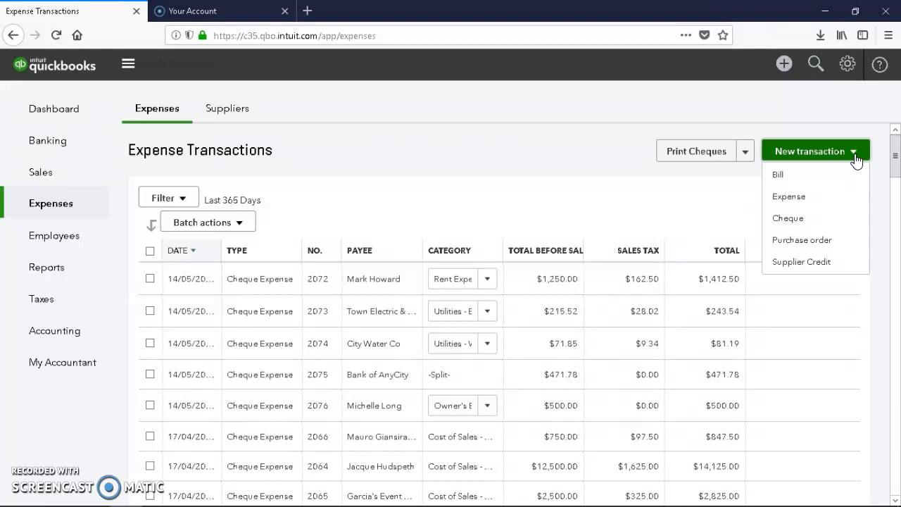
click(685, 191)
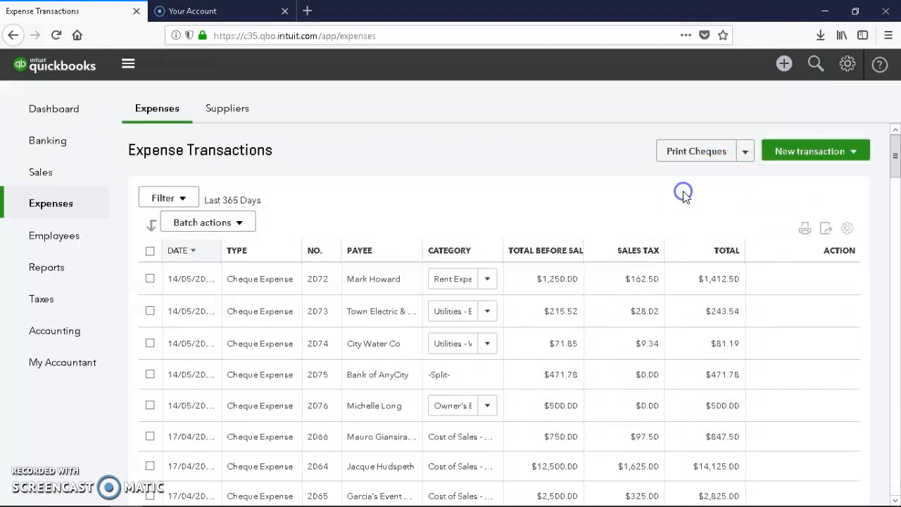
click(707, 198)
click(854, 151)
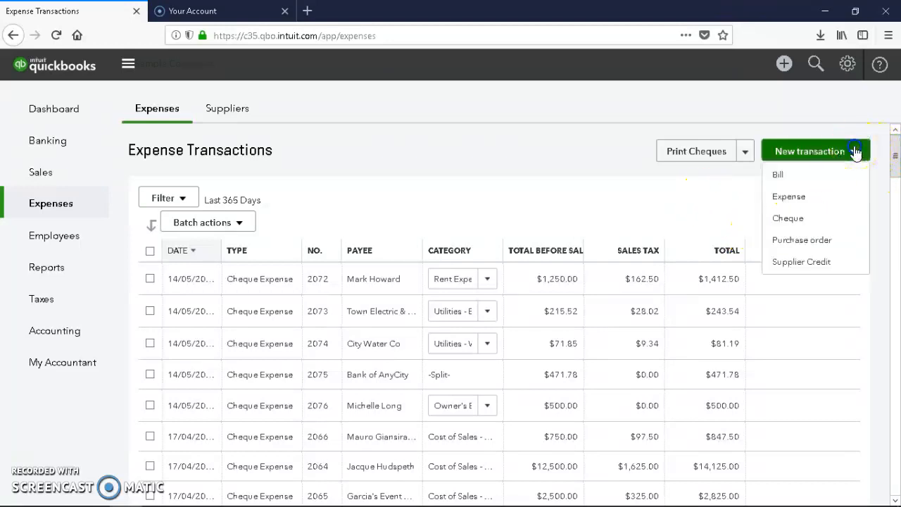
click(782, 181)
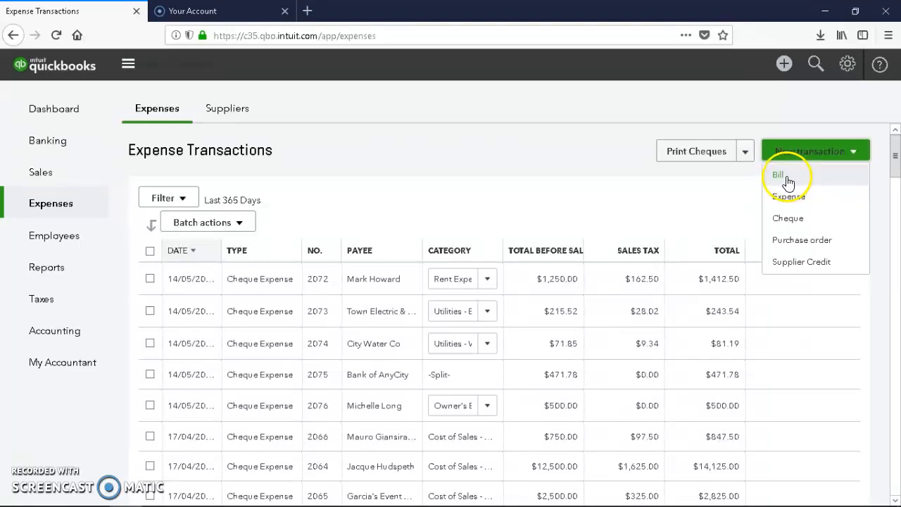
click(787, 180)
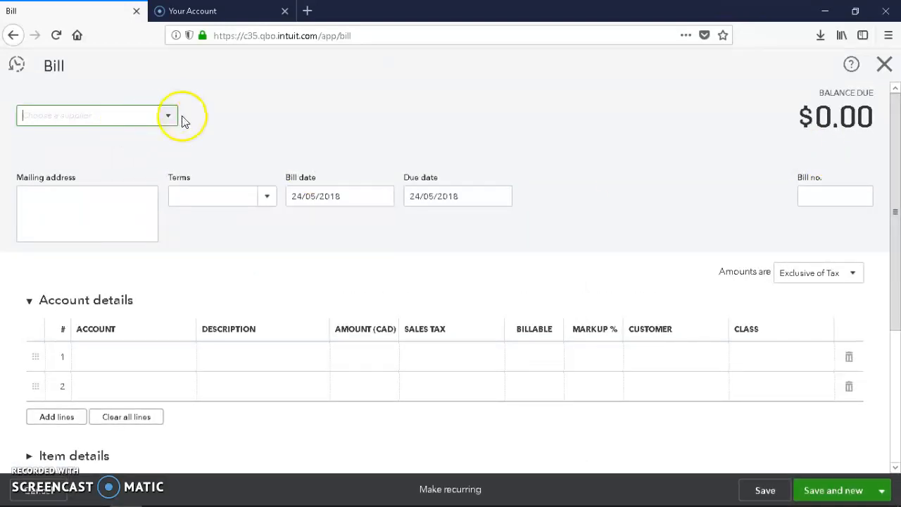
Step: Select the first listed supplier on the bill, set the terms to Net 15 and enter 123456 as the bill number
click(171, 114)
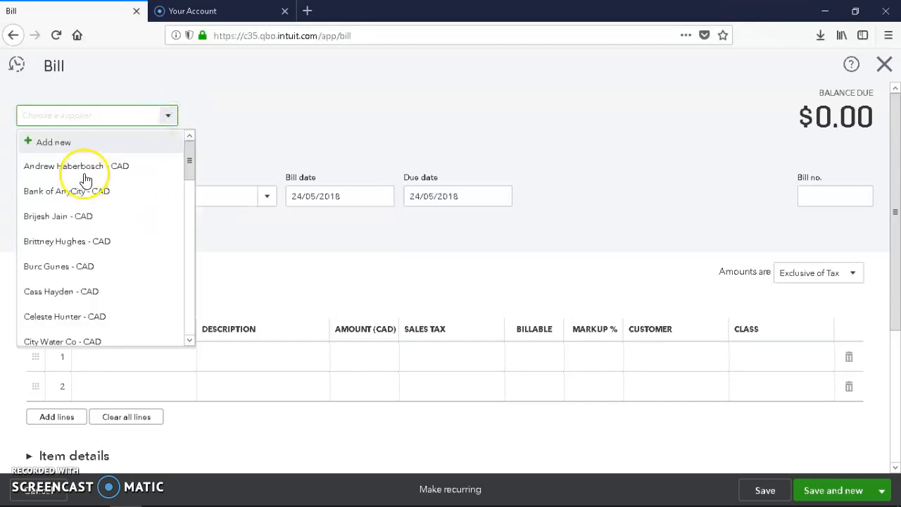
click(86, 167)
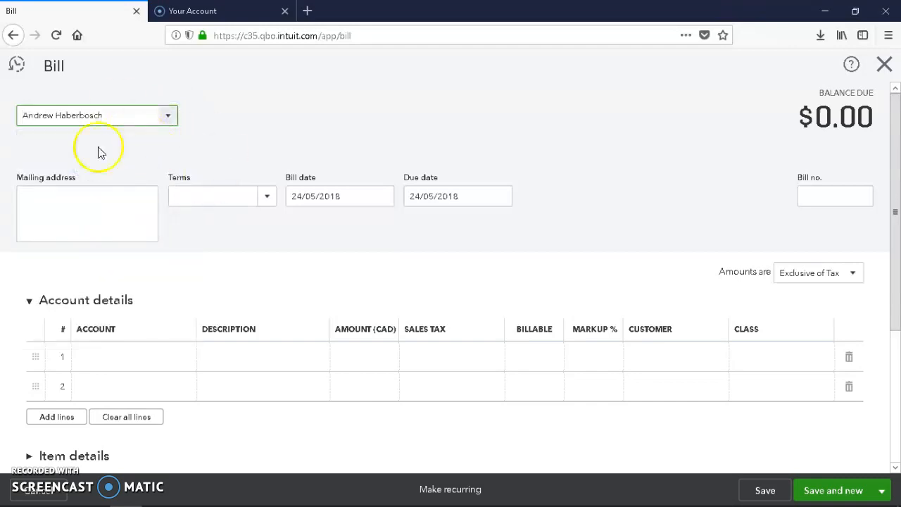
click(268, 200)
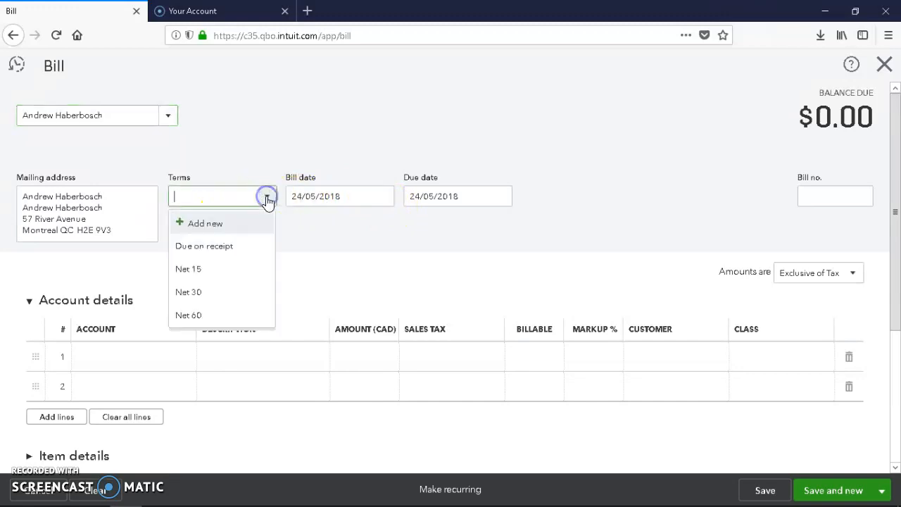
click(206, 271)
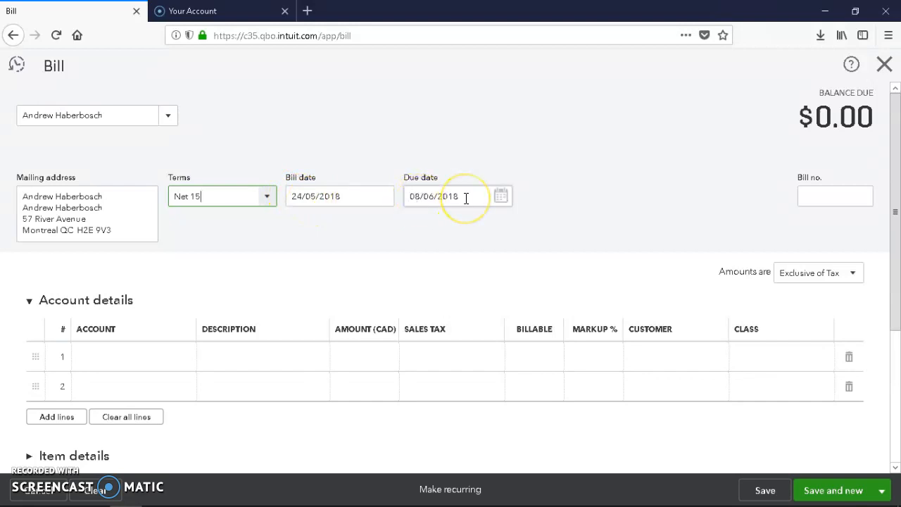
click(831, 196)
text(123456)
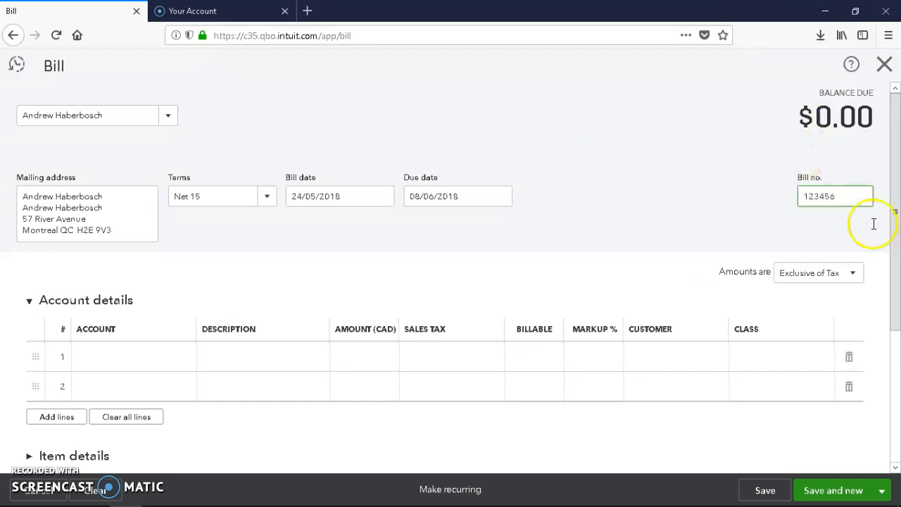
Step: Assign the Office expenses account to the first line of the bill's account details
click(178, 358)
click(188, 359)
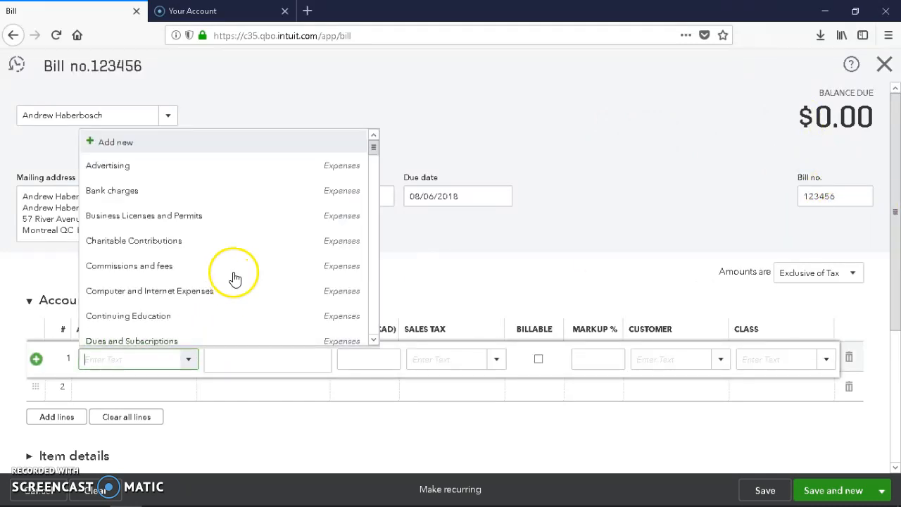
scroll(232, 278, down, 5)
click(157, 280)
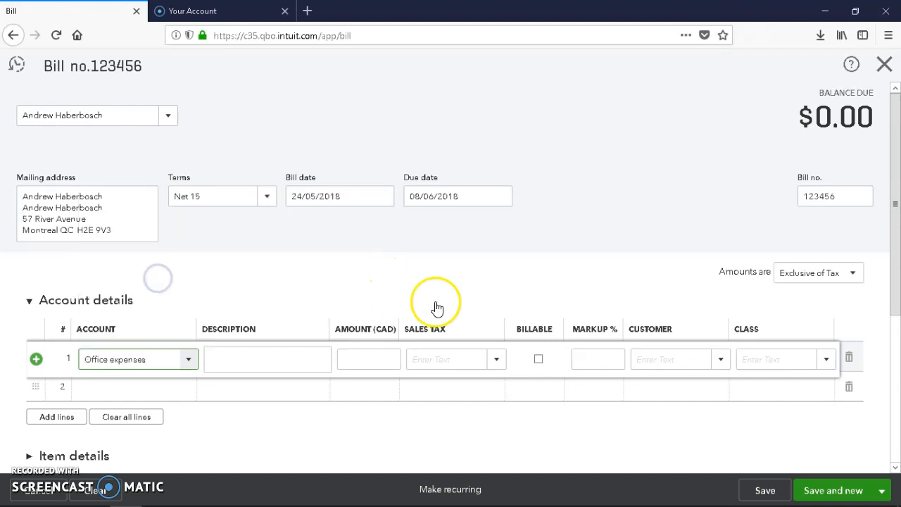
Step: Set the Office expenses line's amount to 100 and its sales tax to HST ON (13%)
scroll(486, 324, down, 2)
click(368, 284)
text(10)
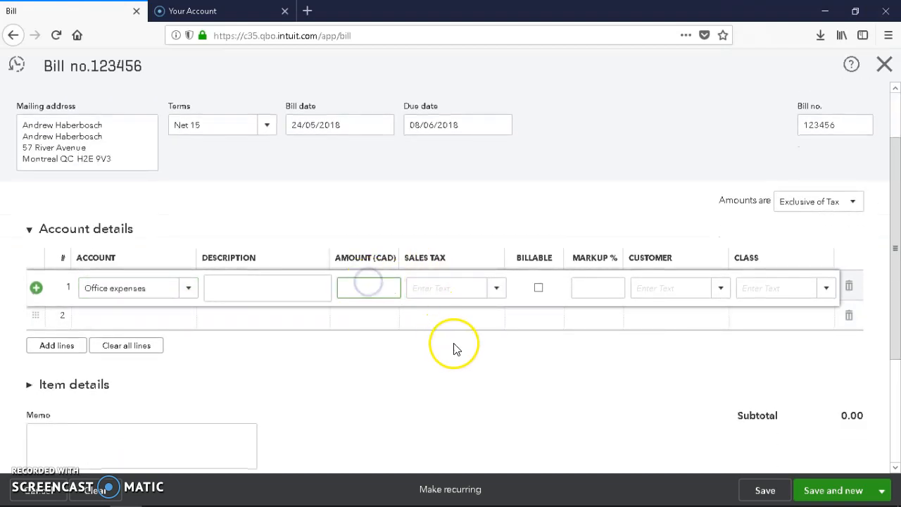
text(0)
click(493, 292)
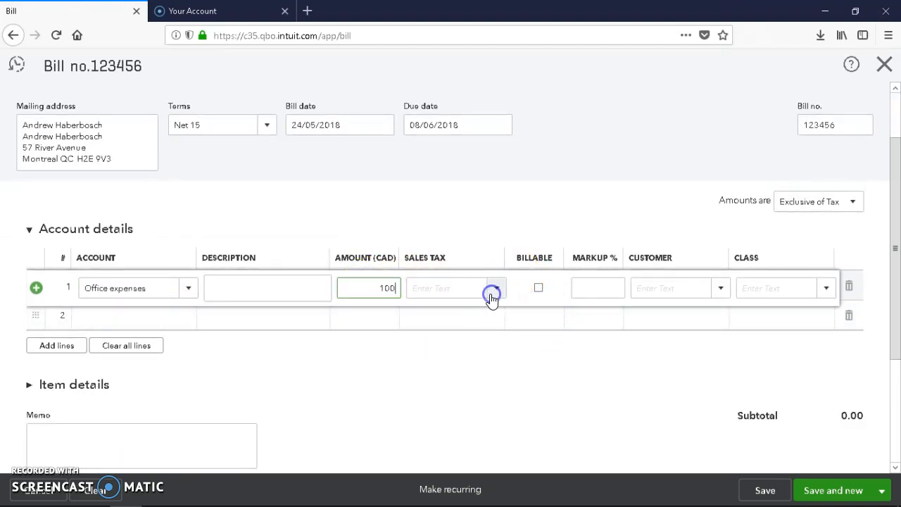
click(496, 290)
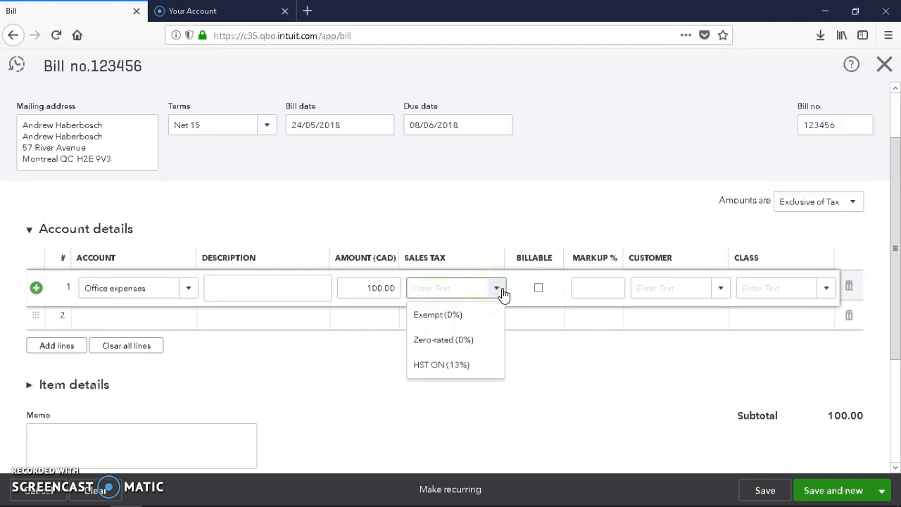
click(451, 368)
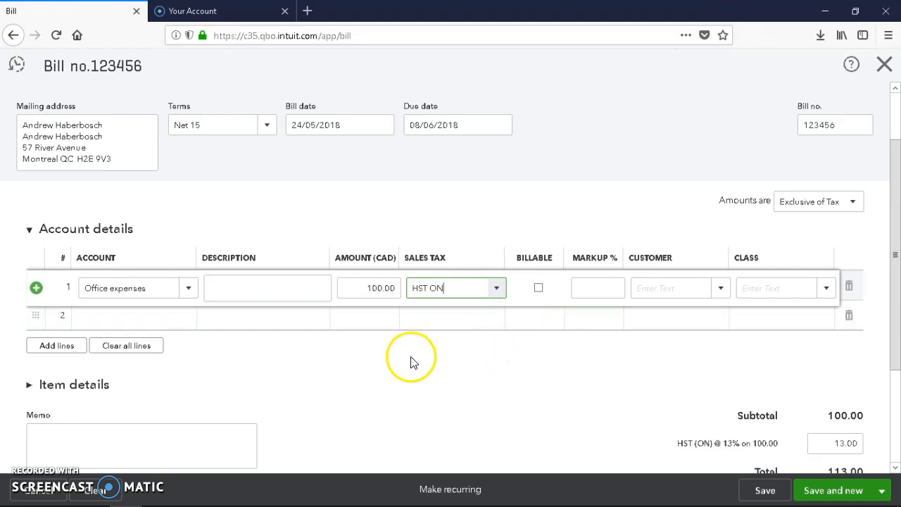
Step: Review the bill's totals and header details, and save the bill while keeping it open
scroll(412, 362, down, 2)
scroll(413, 362, down, 2)
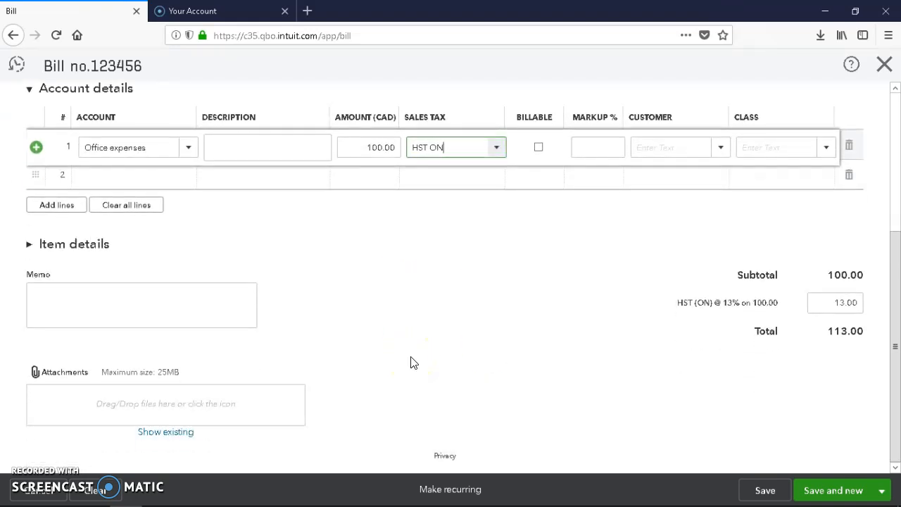
scroll(414, 362, up, 4)
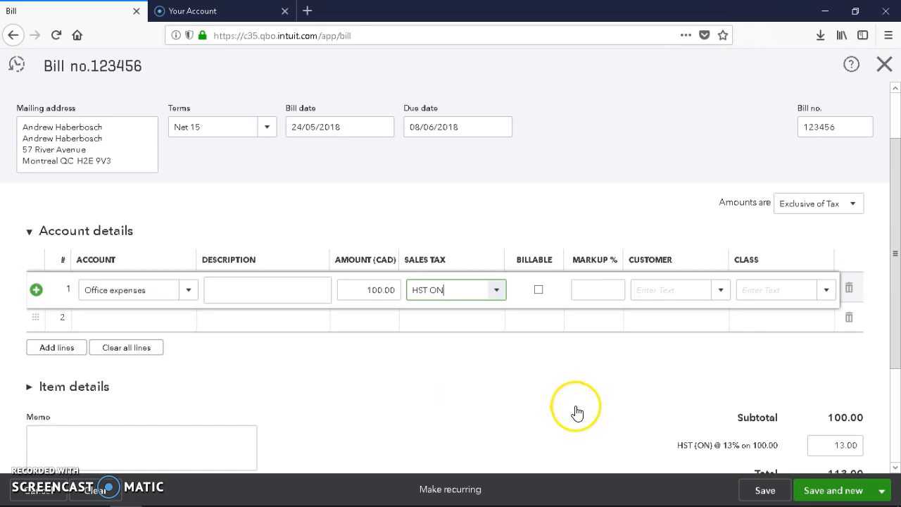
scroll(398, 292, up, 2)
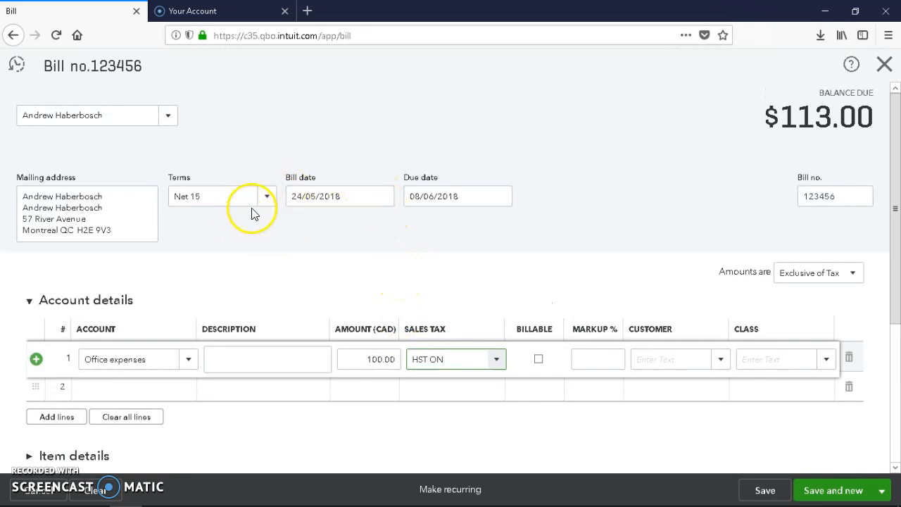
click(888, 491)
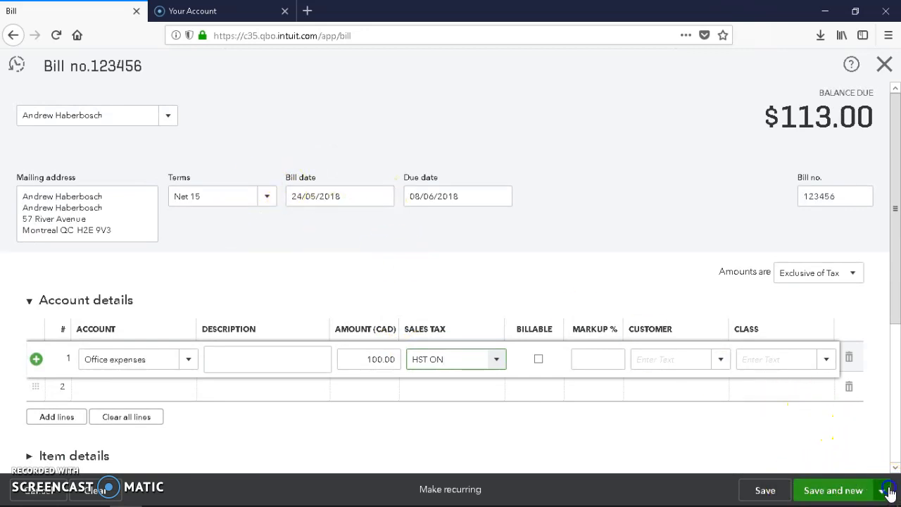
click(766, 491)
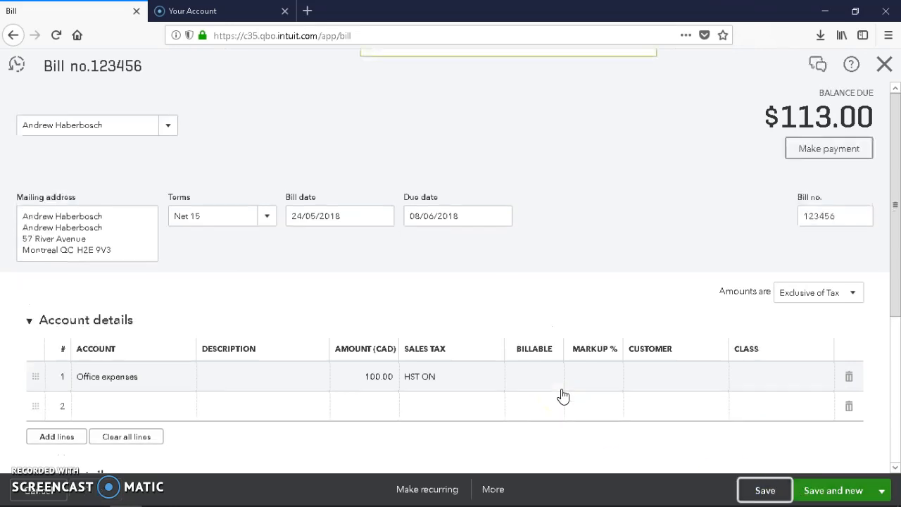
Step: Display the saved bill's transaction journal and dismiss the report customization tour to examine its debit and credit entries
click(495, 489)
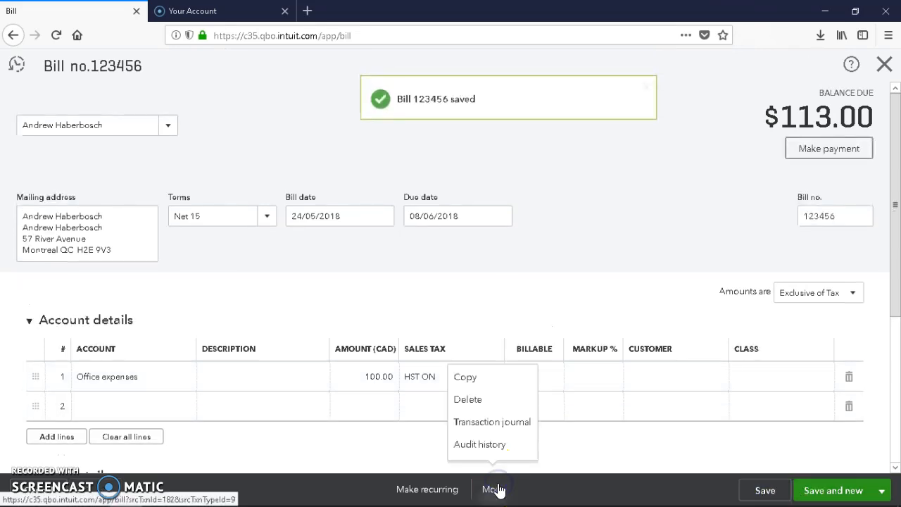
click(516, 427)
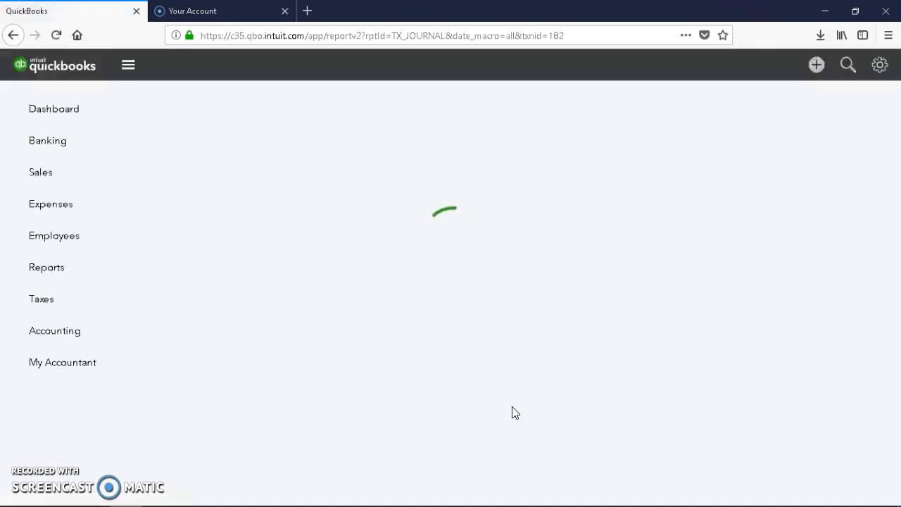
click(509, 399)
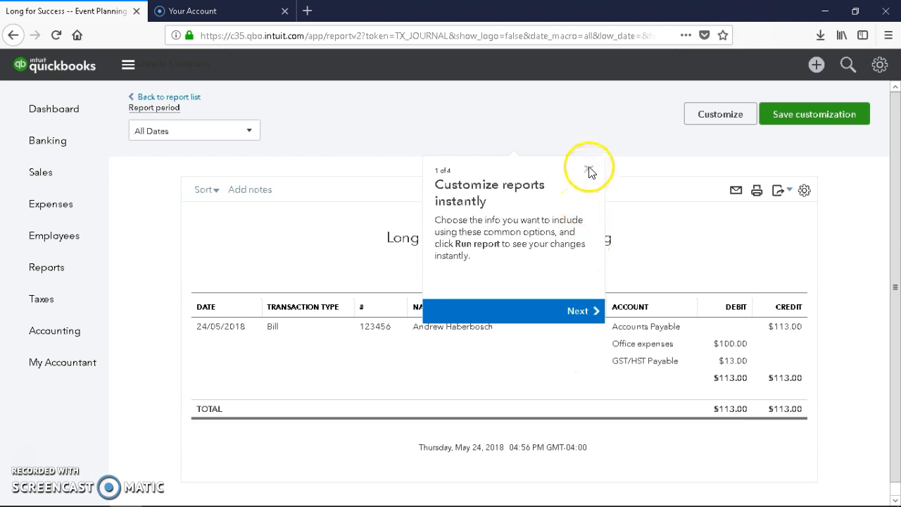
click(588, 169)
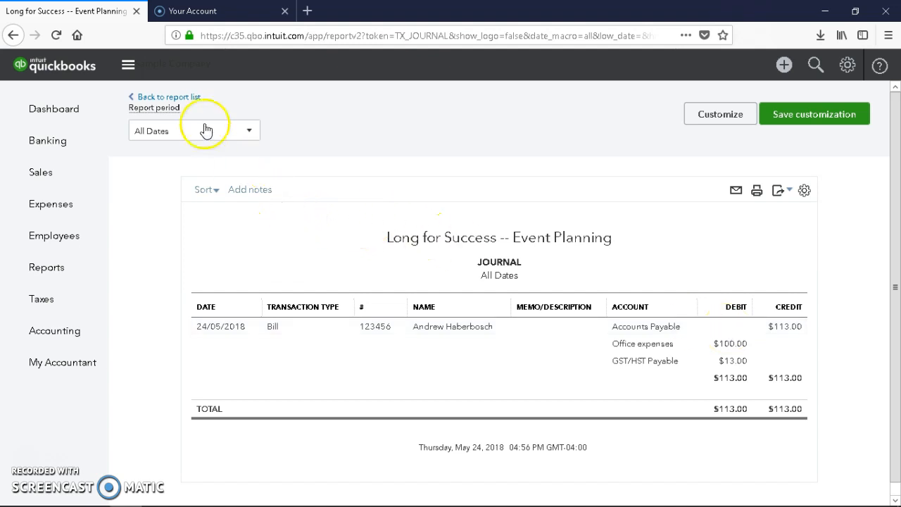
Step: Leave the journal report, return to the expense transactions and start a new expense
click(191, 101)
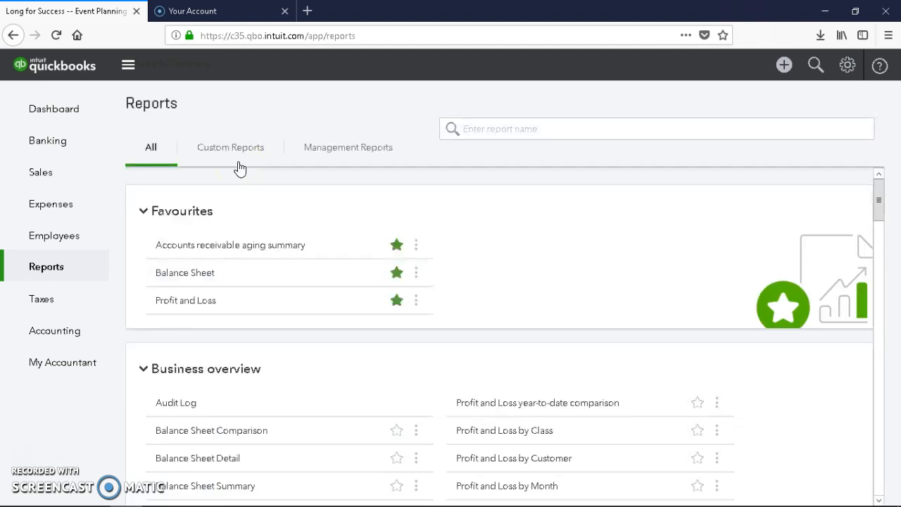
click(58, 204)
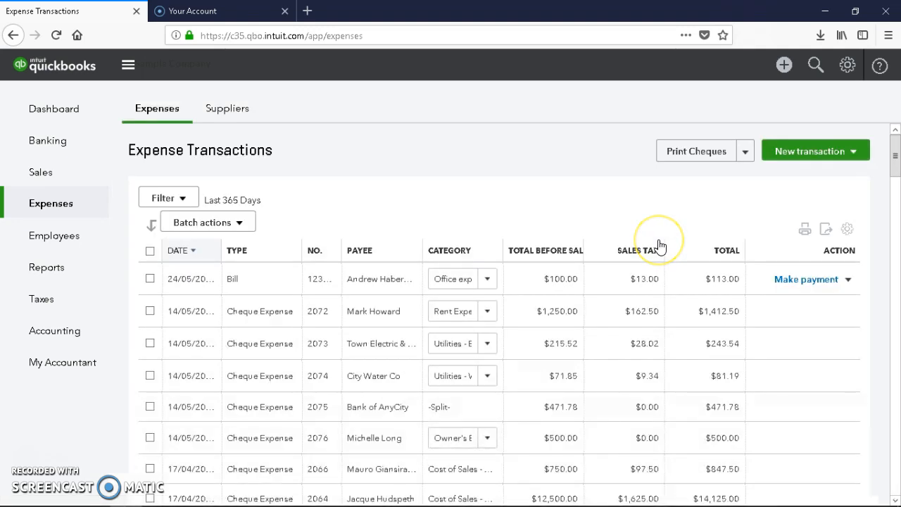
click(853, 155)
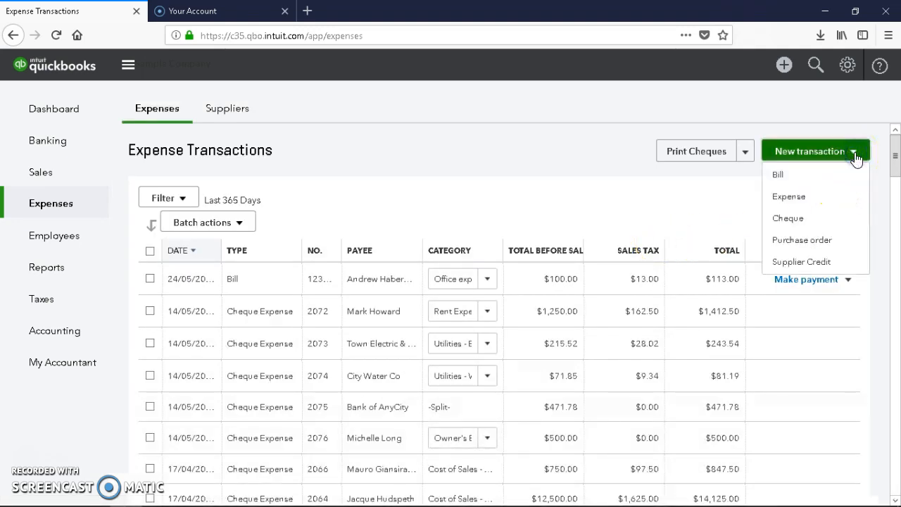
click(788, 199)
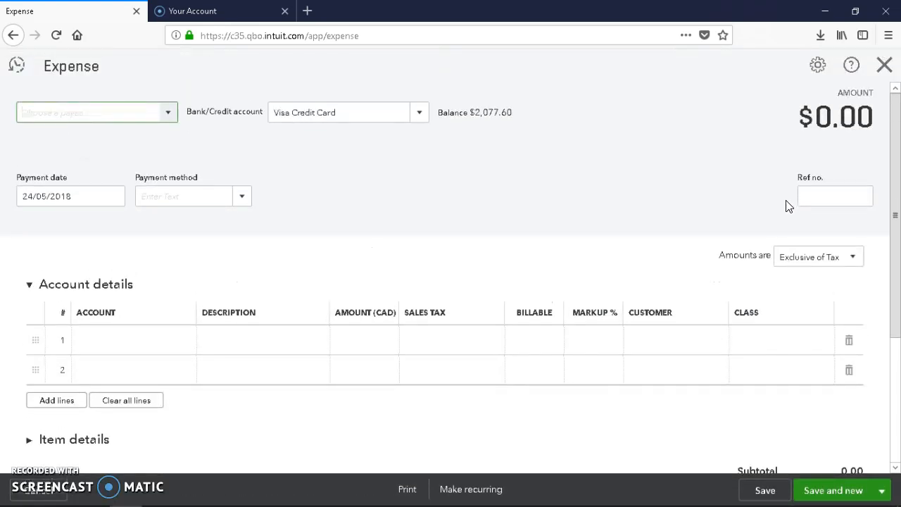
Step: Select the first listed supplier as the expense's payee, hide the suggestions pane and set the bank/credit account to Chequing
click(170, 120)
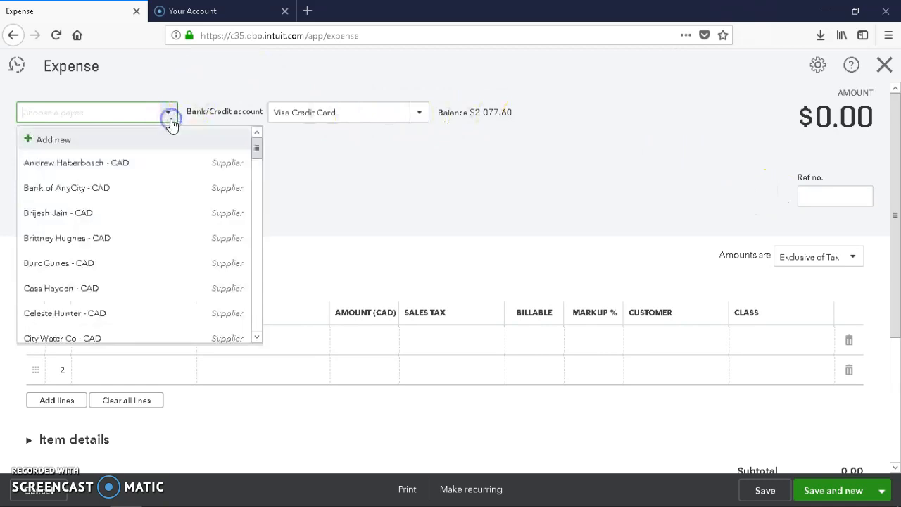
click(127, 161)
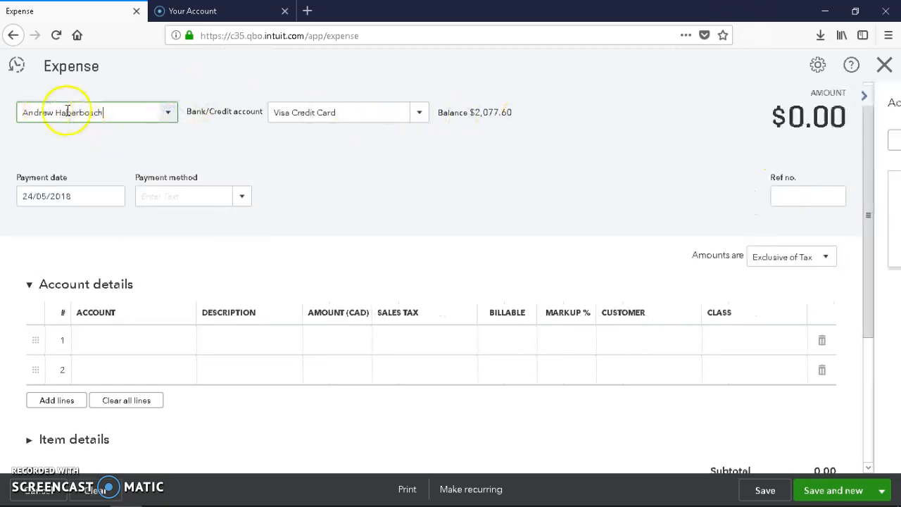
click(717, 96)
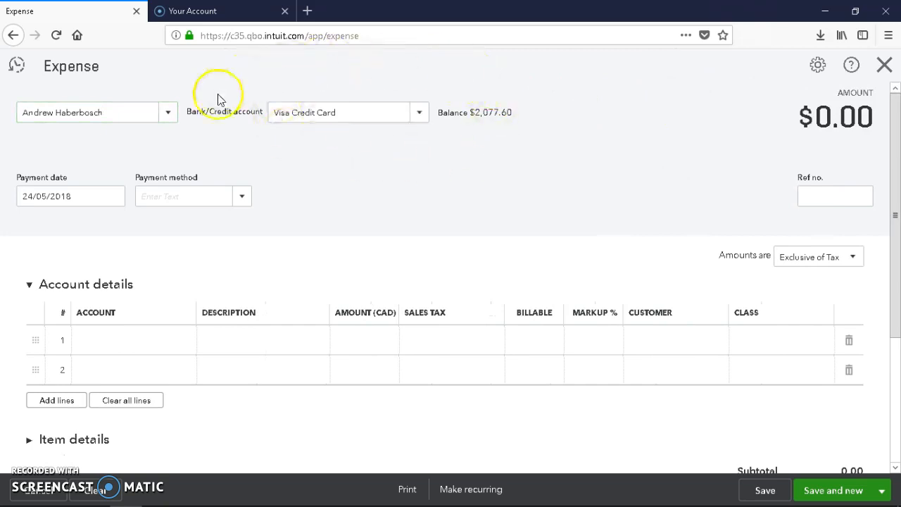
click(422, 120)
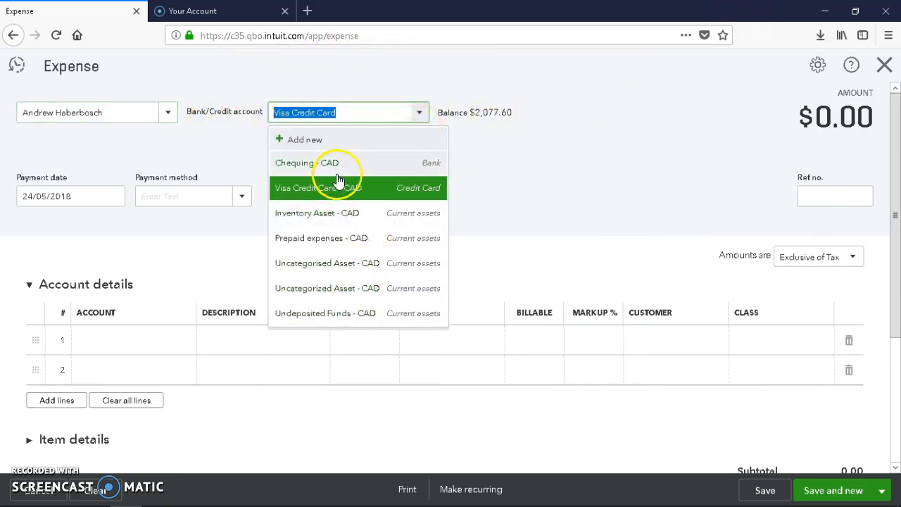
click(300, 163)
click(296, 115)
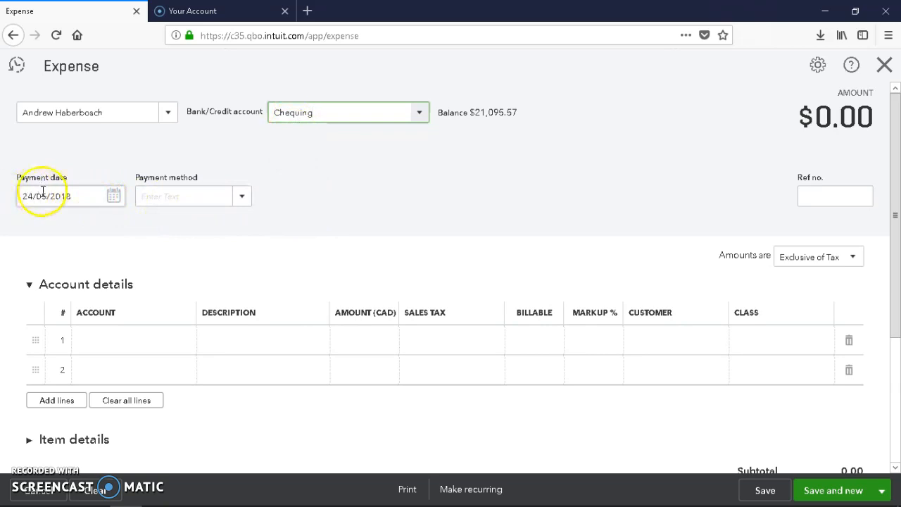
Step: Fill the expense's first account line with Advertising, an amount of 100 and HST ON (13%) sales tax
click(181, 343)
click(189, 344)
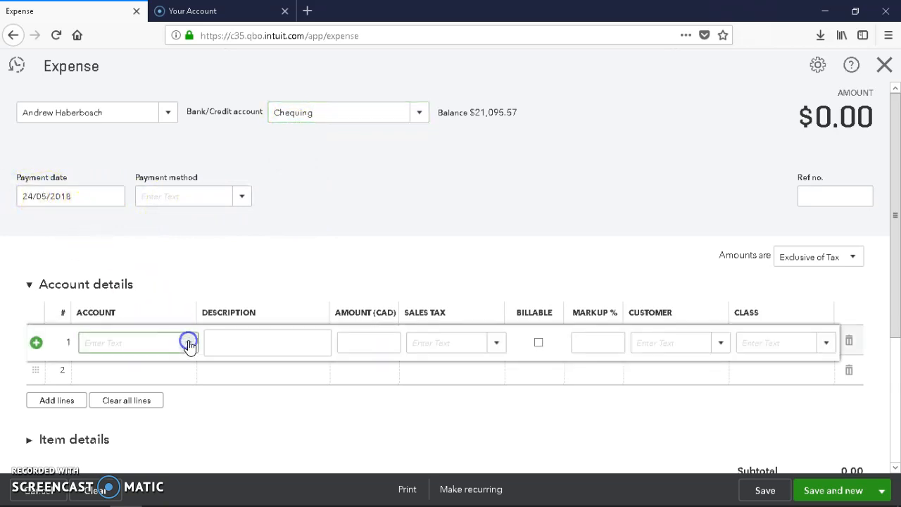
click(141, 150)
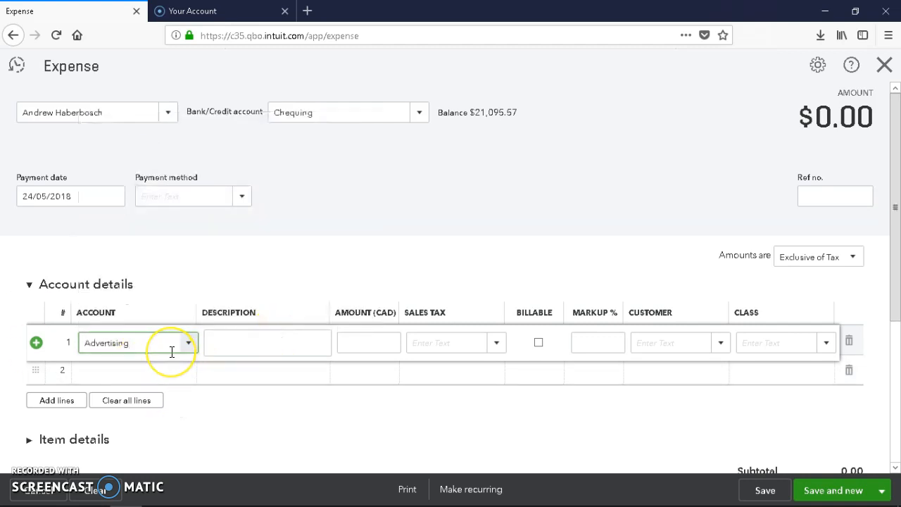
click(367, 339)
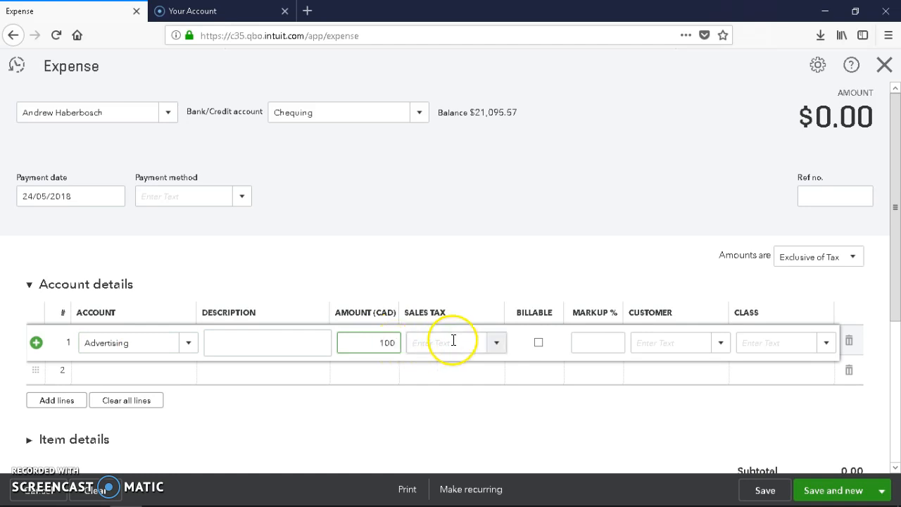
click(493, 344)
click(445, 419)
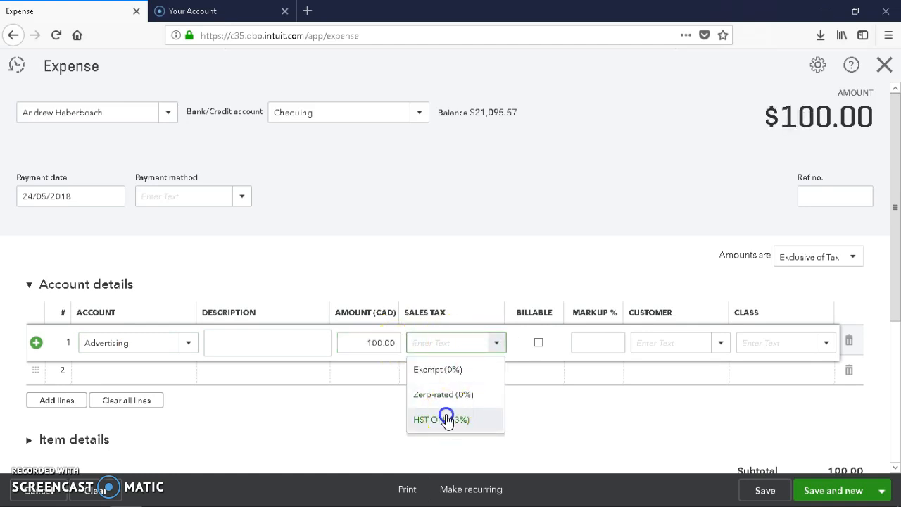
Step: Set the expense's reference number to 123156 and review its line details and tax totals
click(833, 191)
text(123156)
click(320, 182)
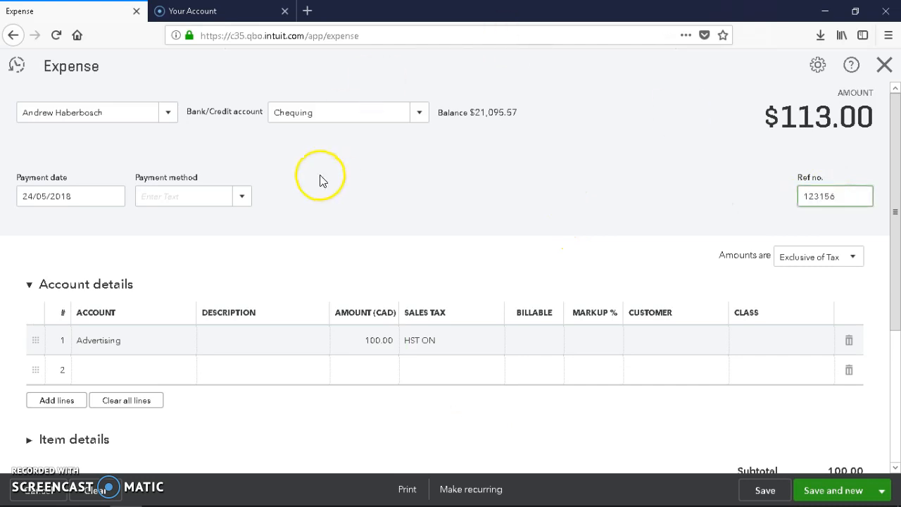
scroll(320, 182, down, 3)
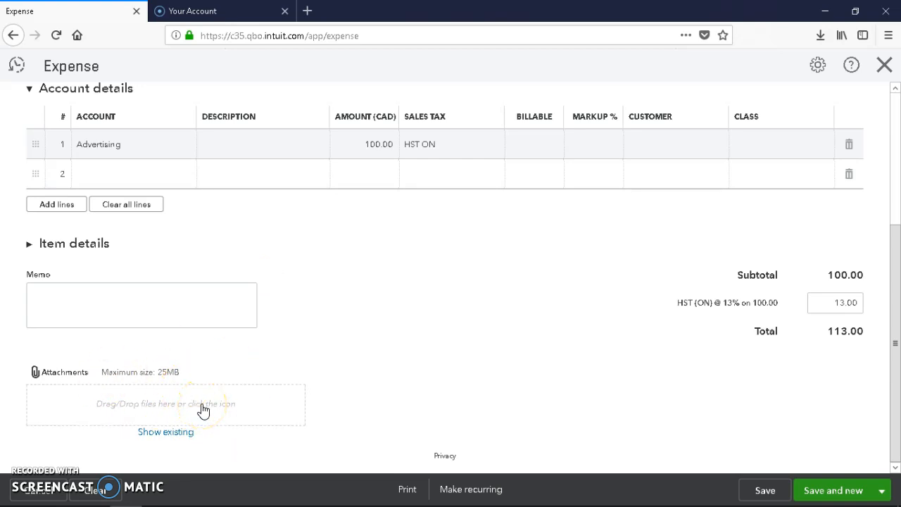
scroll(613, 320, up, 3)
click(804, 197)
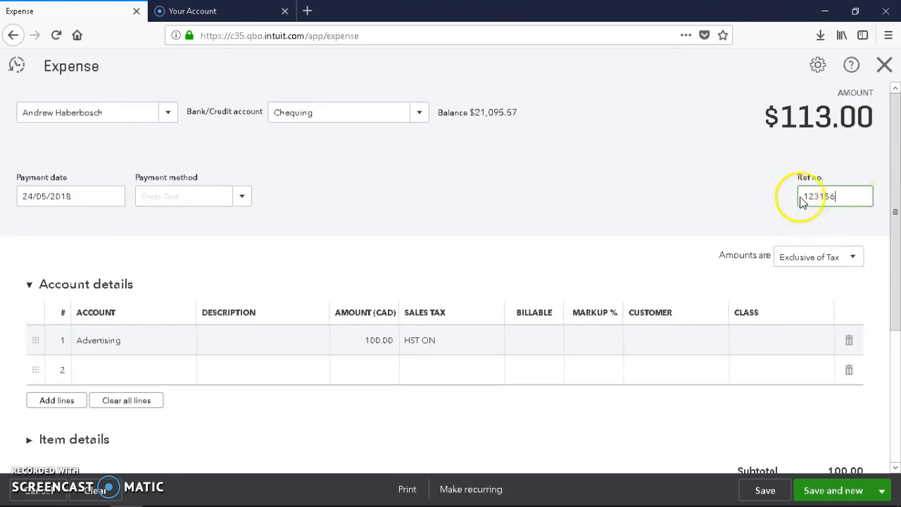
scroll(412, 218, down, 3)
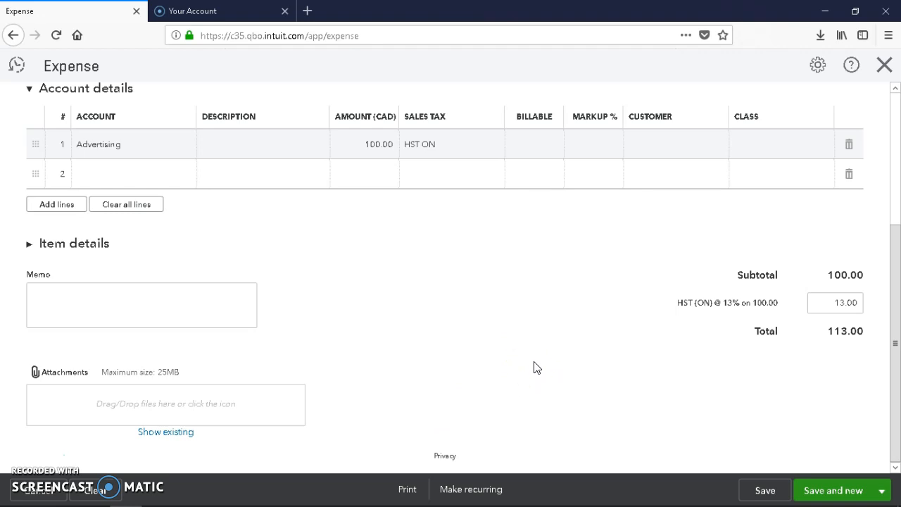
scroll(536, 380, up, 3)
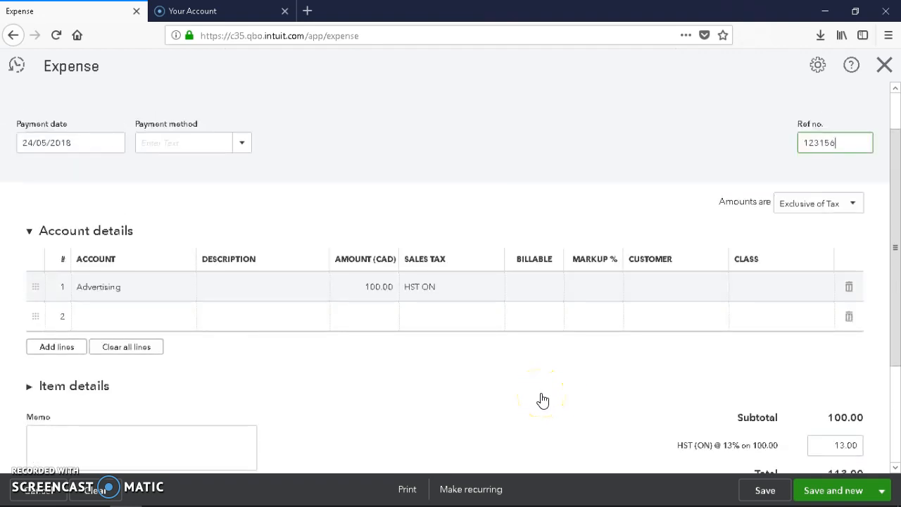
scroll(549, 372, down, 3)
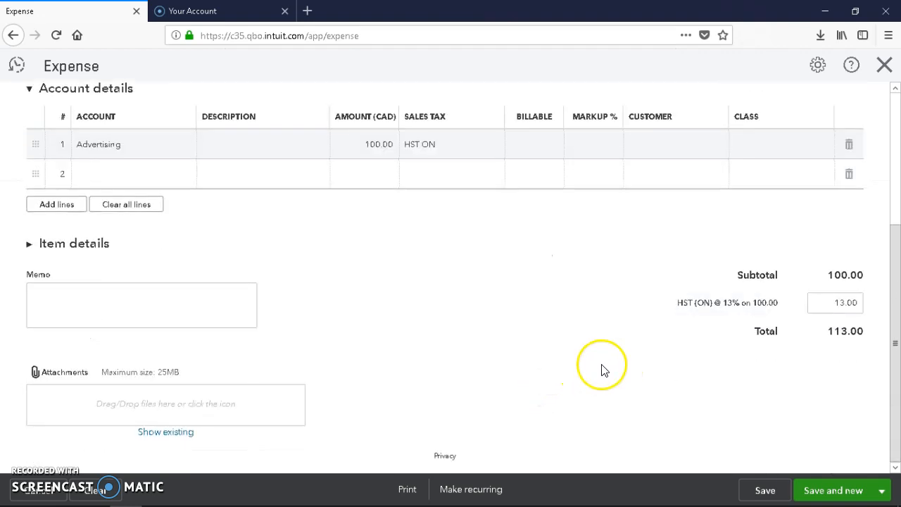
Step: Save the expense without closing it and display its transaction journal
click(778, 493)
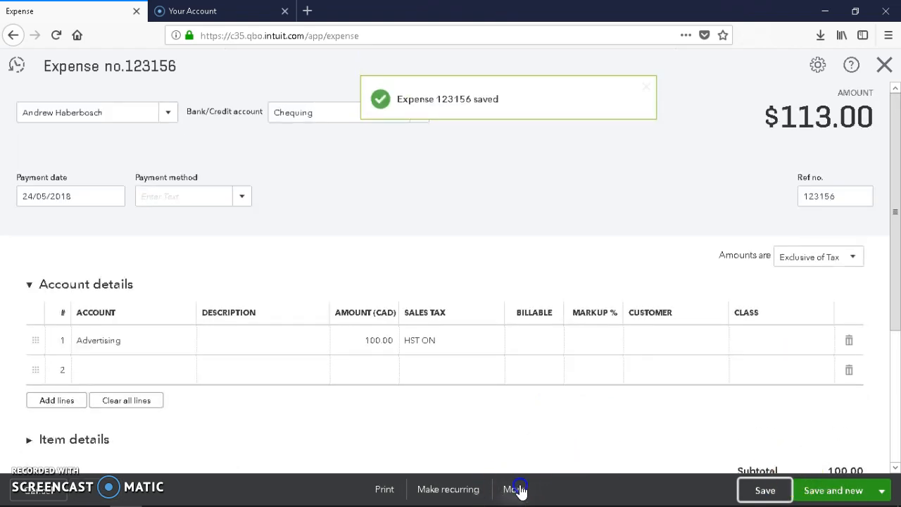
click(518, 490)
click(513, 423)
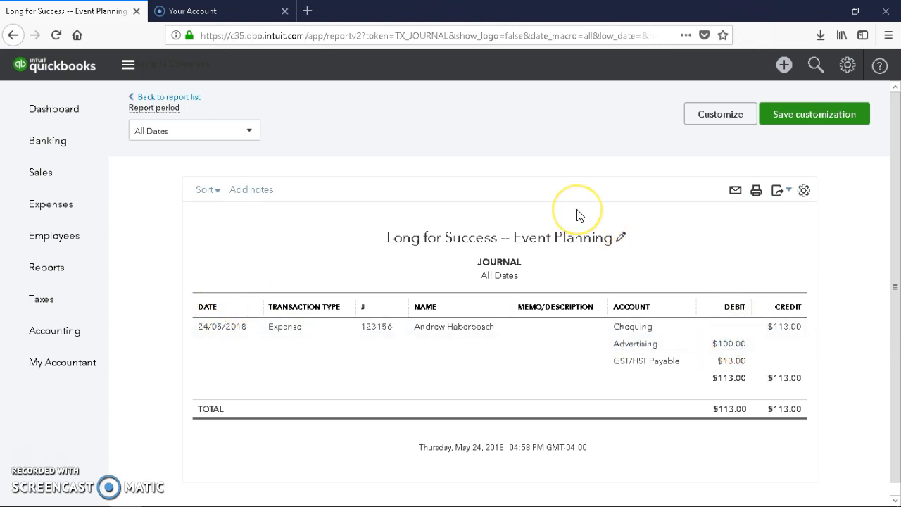
Step: Go to the banking transactions and expand the $7.88 Coffee Place entry in the Visa Credit Card review list
click(47, 141)
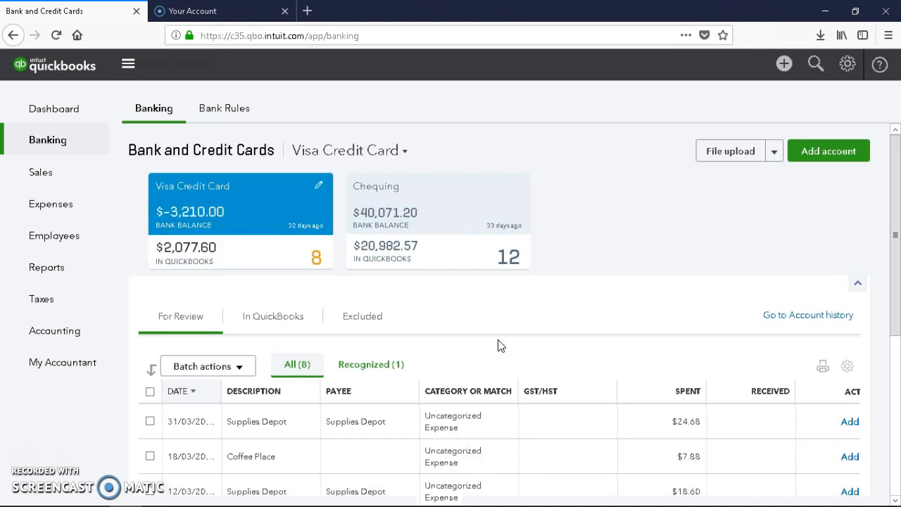
scroll(524, 342, down, 3)
scroll(504, 391, up, 3)
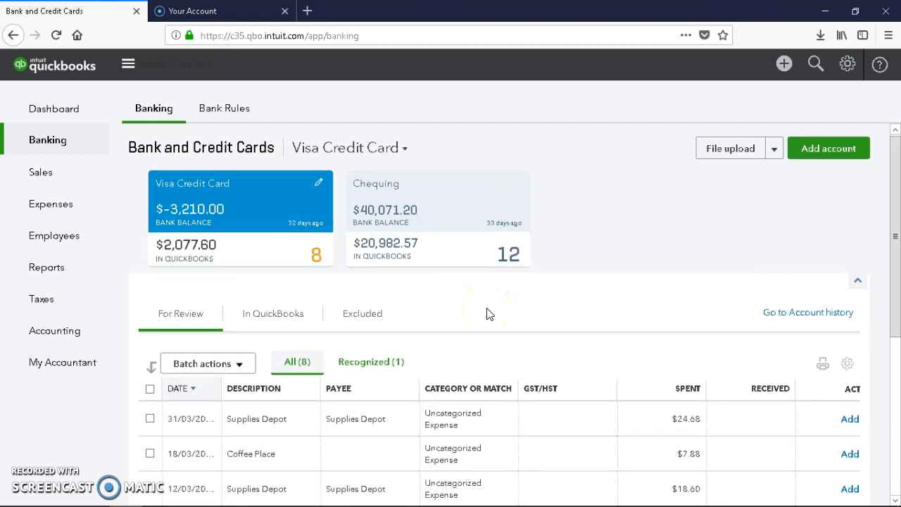
scroll(487, 312, down, 3)
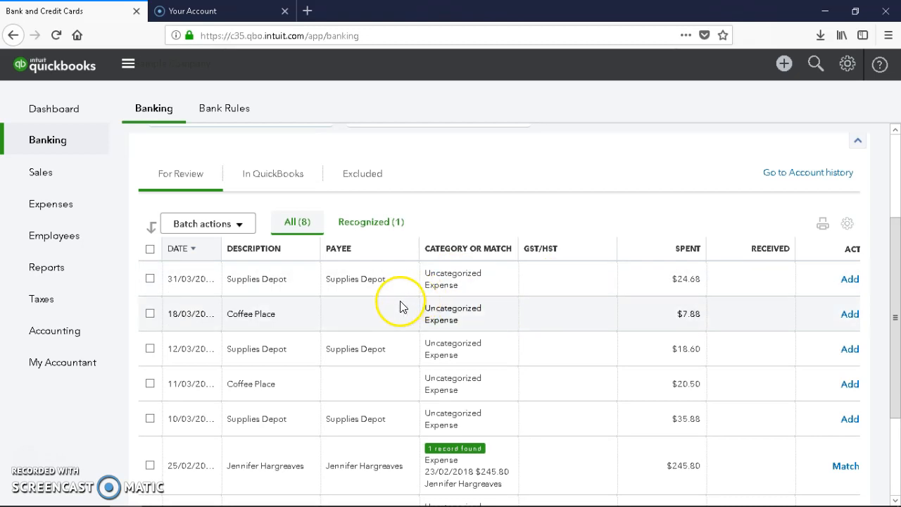
click(248, 314)
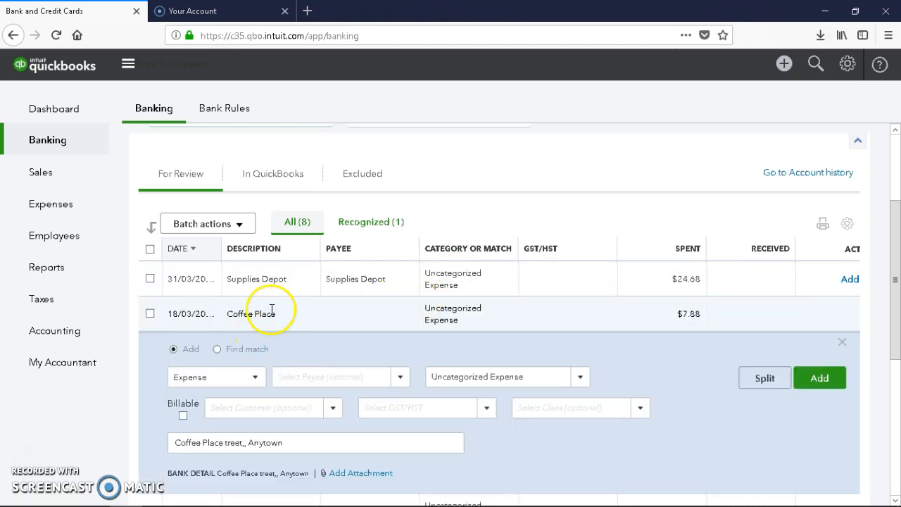
click(253, 378)
click(253, 378)
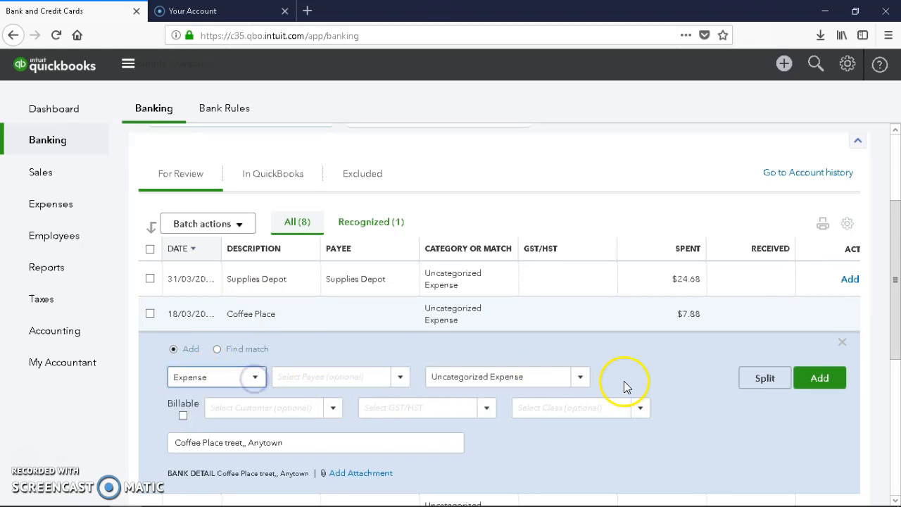
Step: Set the Coffee Place transaction's category to Insurance
click(578, 379)
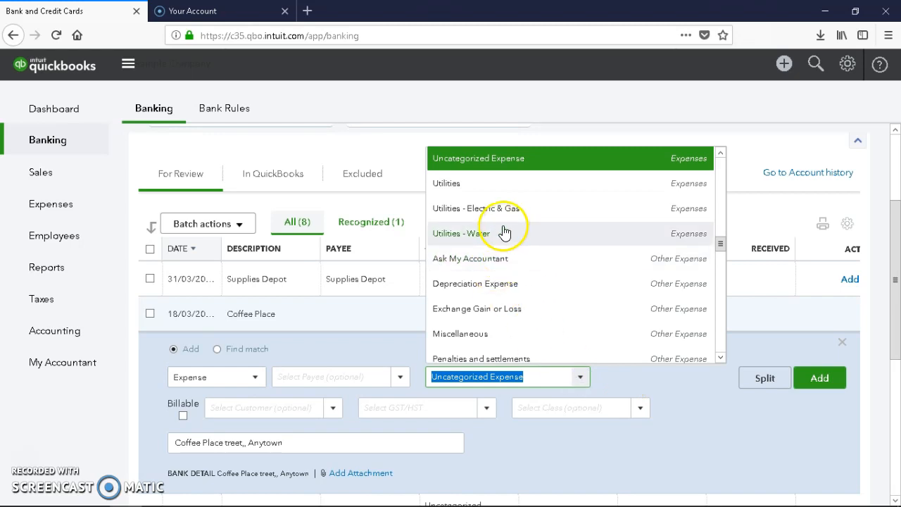
scroll(514, 268, down, 10)
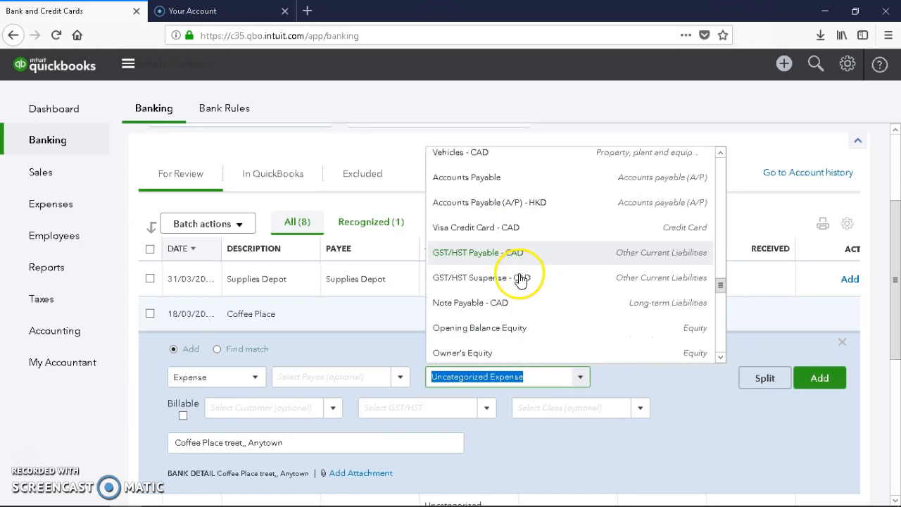
scroll(520, 280, down, 15)
scroll(643, 348, up, 10)
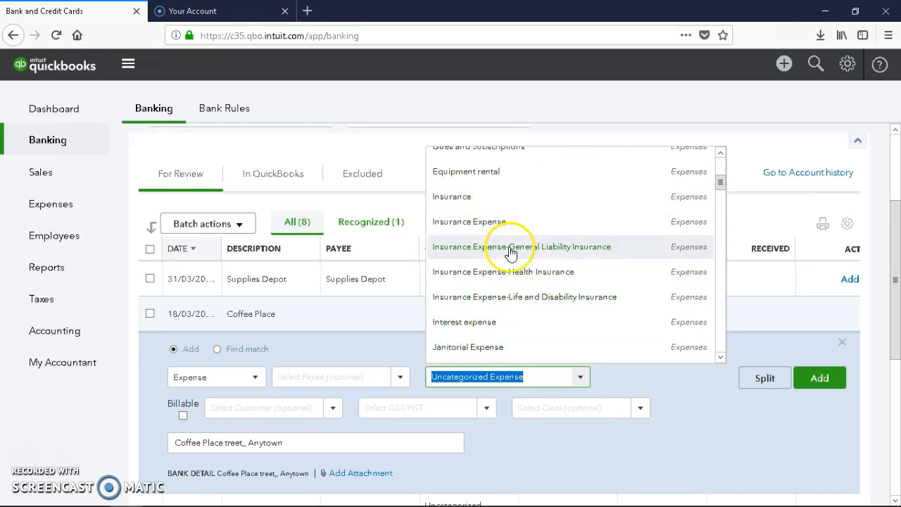
scroll(510, 253, up, 2)
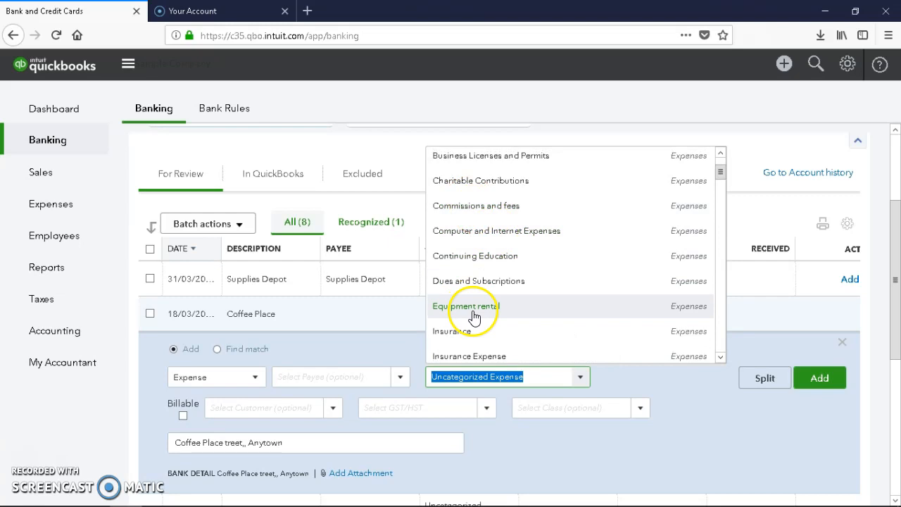
click(465, 332)
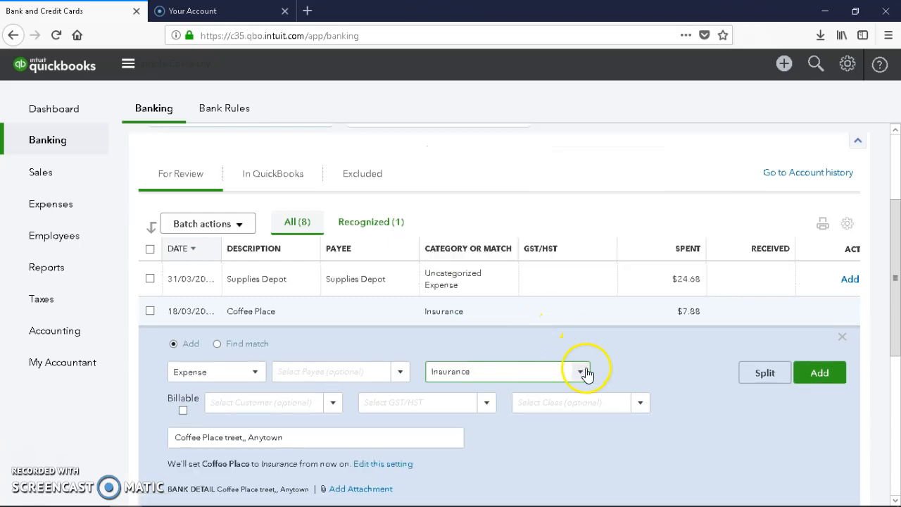
Step: Change the expanded Coffee Place transaction's category to Advertising
click(584, 373)
scroll(548, 258, up, 4)
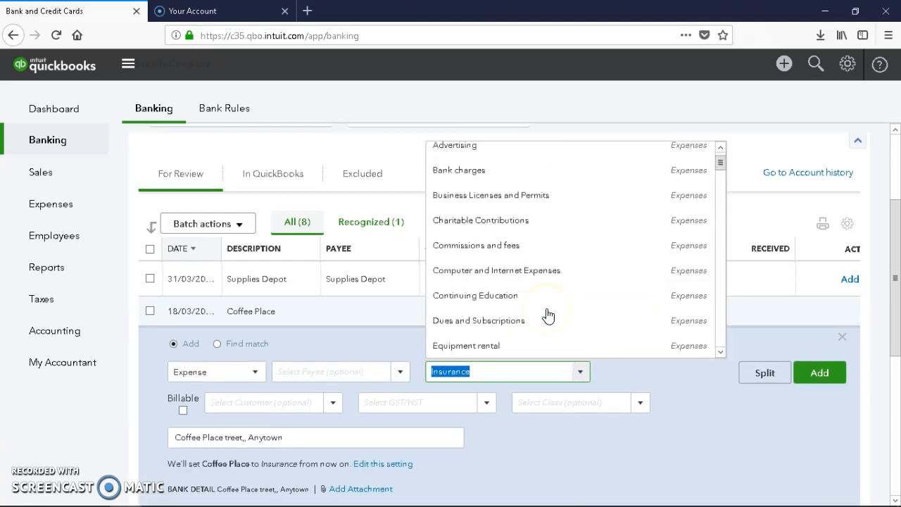
scroll(528, 310, up, 1)
click(471, 177)
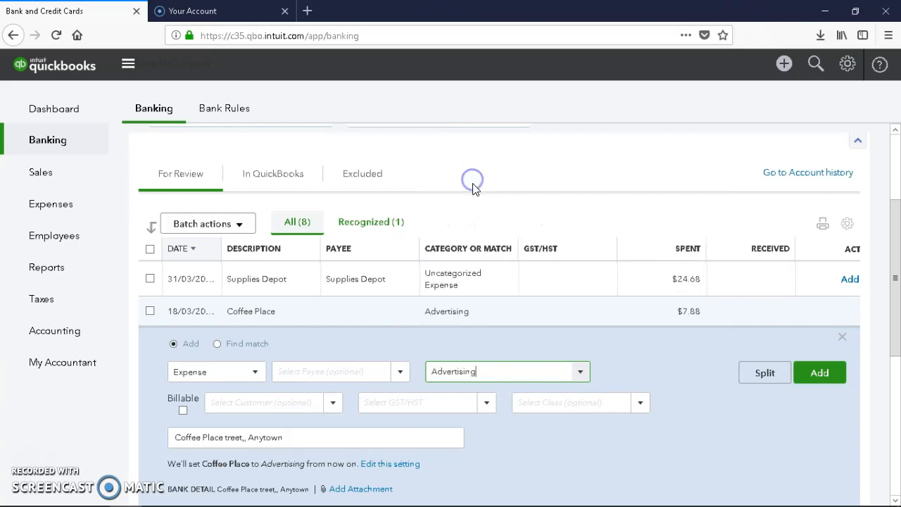
Step: Assign HST ON (Purchases) to the Coffee Place transaction and decline making it the default tax code for Advertising
click(487, 403)
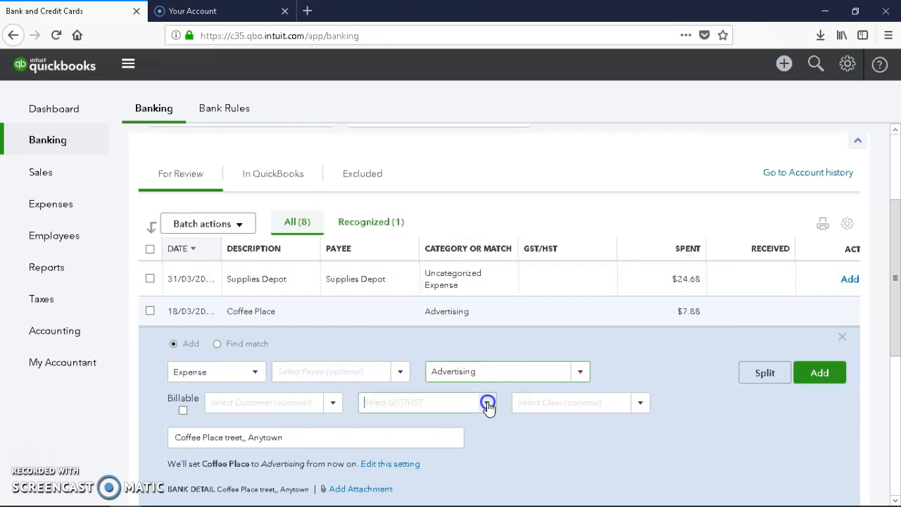
click(434, 479)
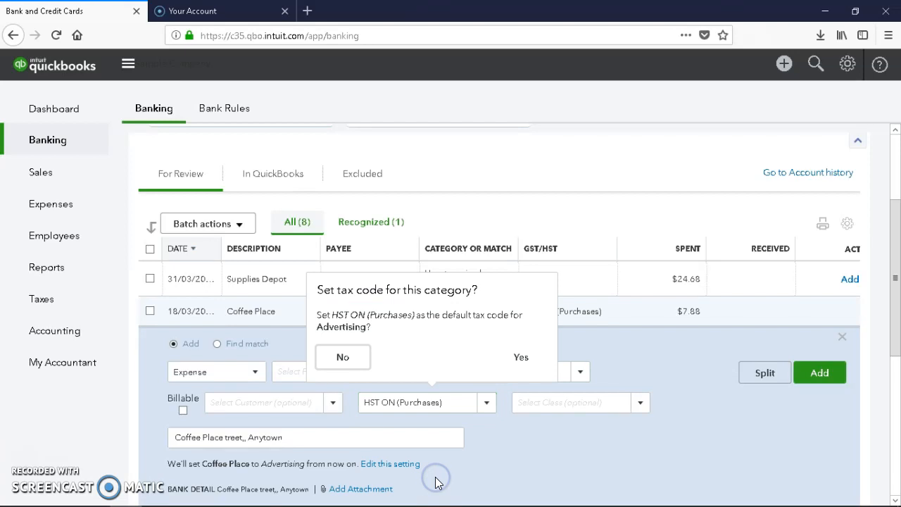
mouse_move(459, 506)
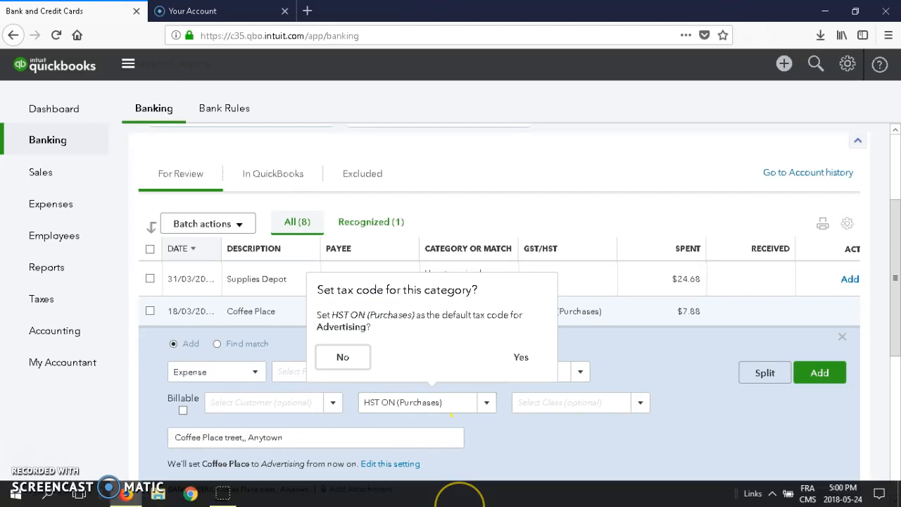
click(332, 357)
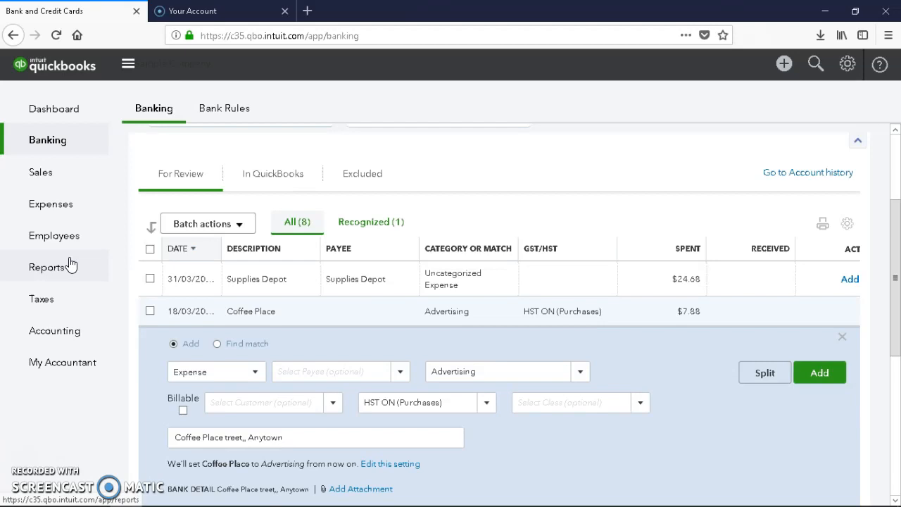
scroll(434, 359, up, 3)
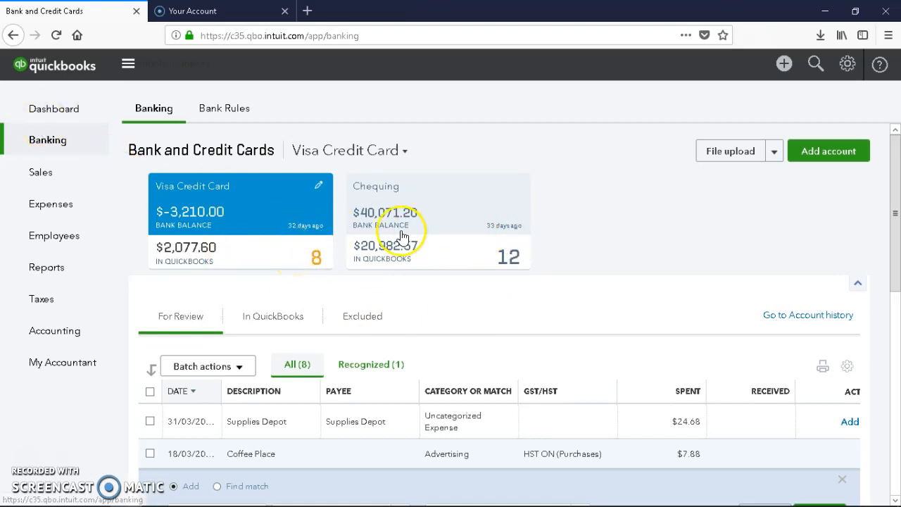
scroll(402, 232, down, 3)
scroll(402, 236, down, 2)
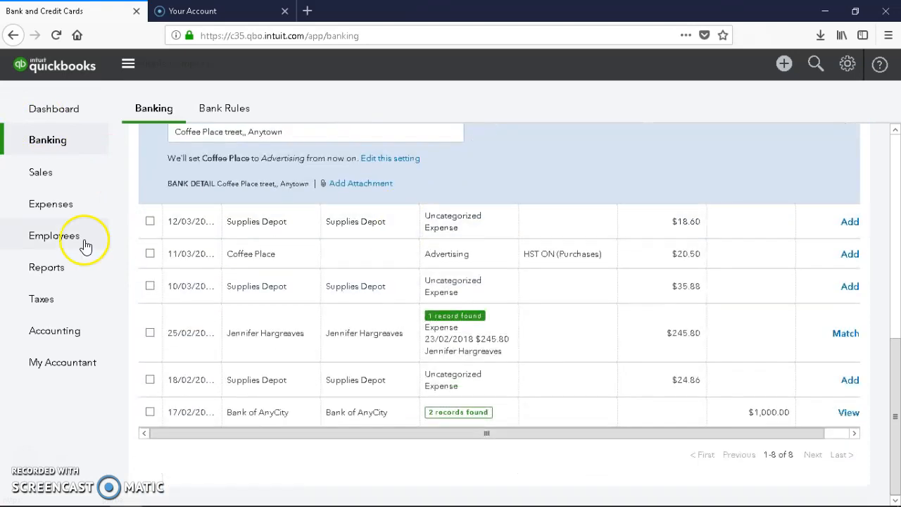
click(429, 290)
scroll(434, 280, up, 2)
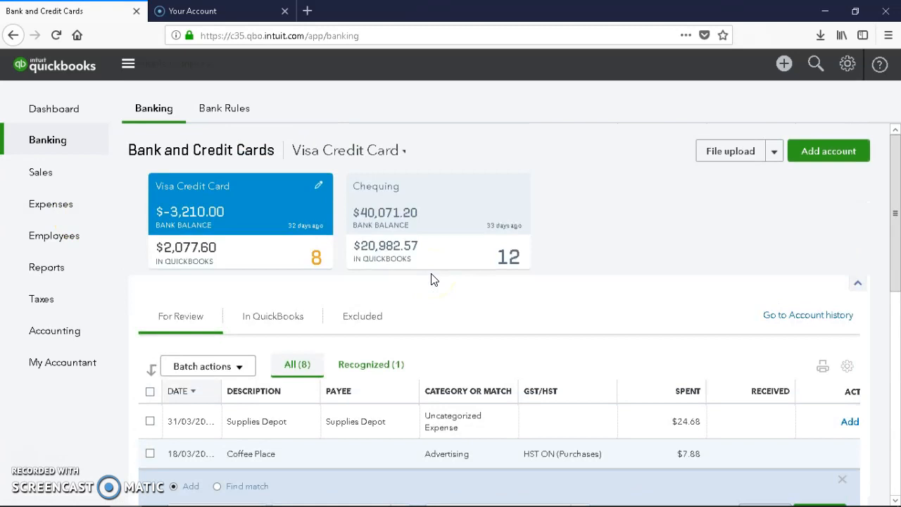